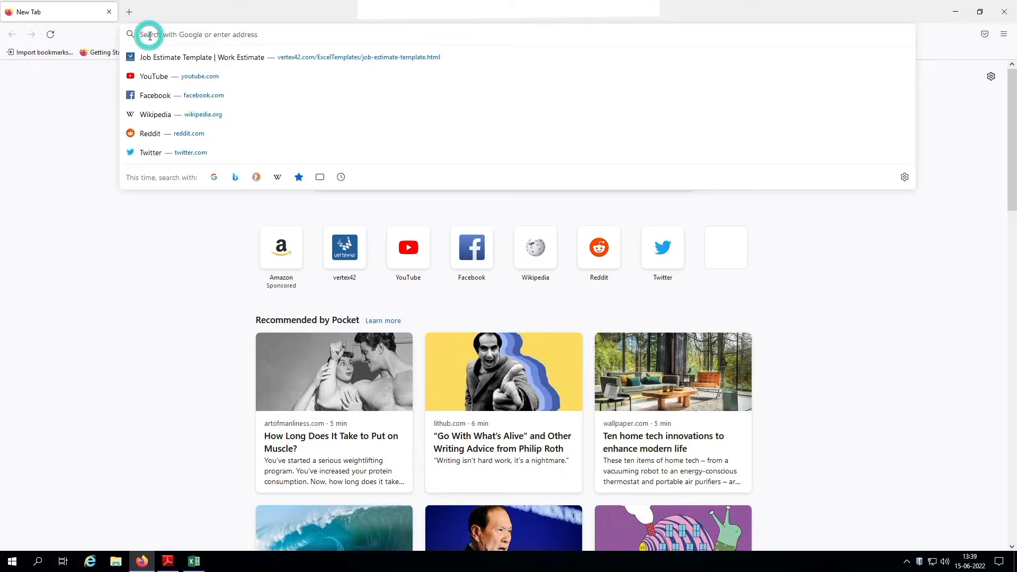
- Load 10.0.0.10 in Firefox and accept the certificate risk to reach the login page
text(10.0)
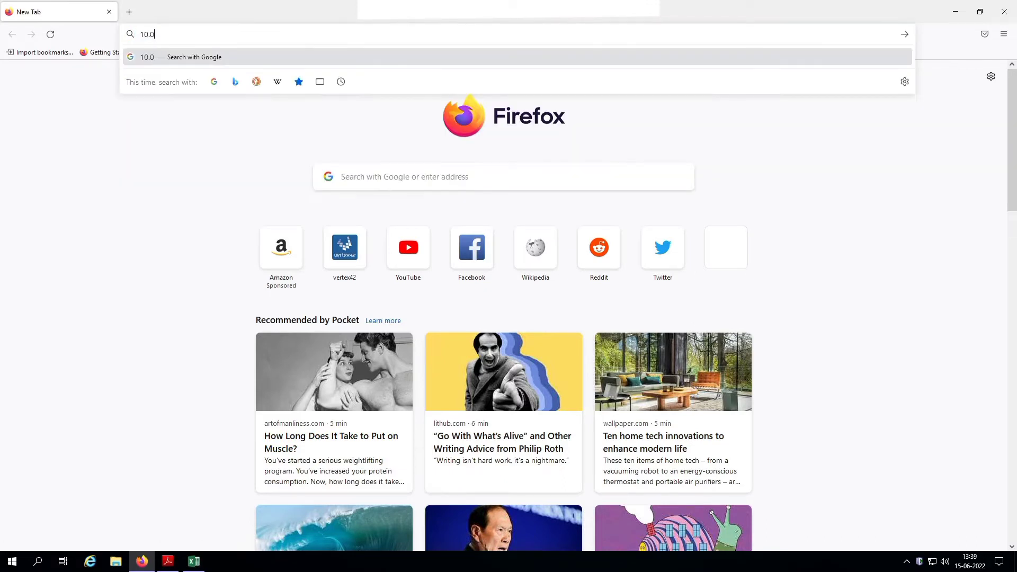
text(.0.10)
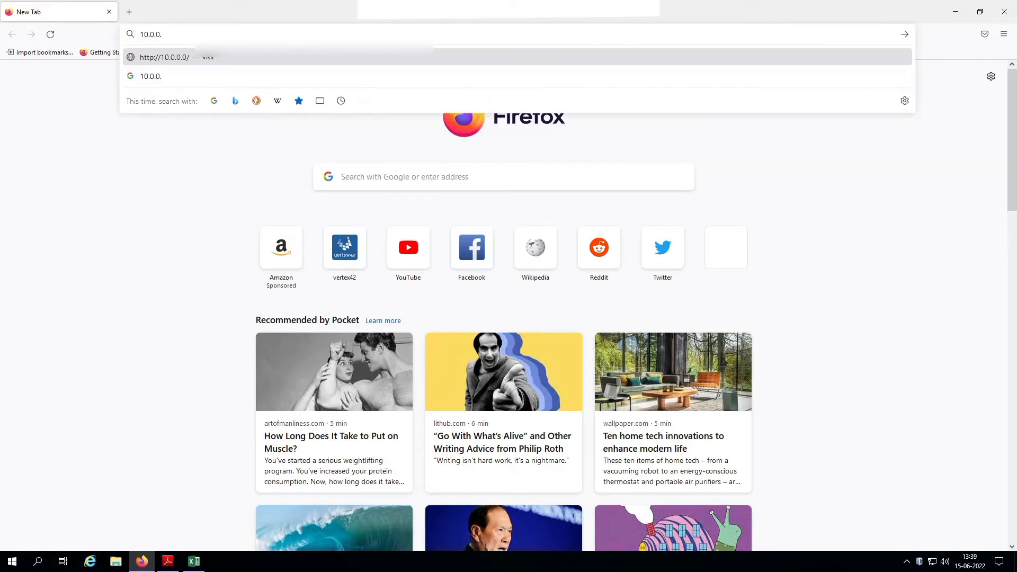
key(Return)
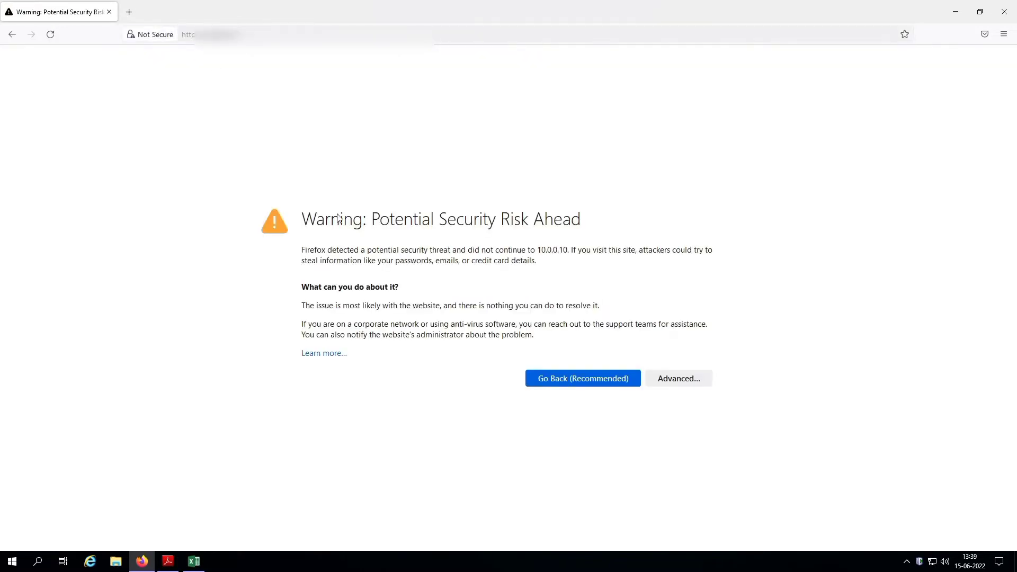
click(690, 381)
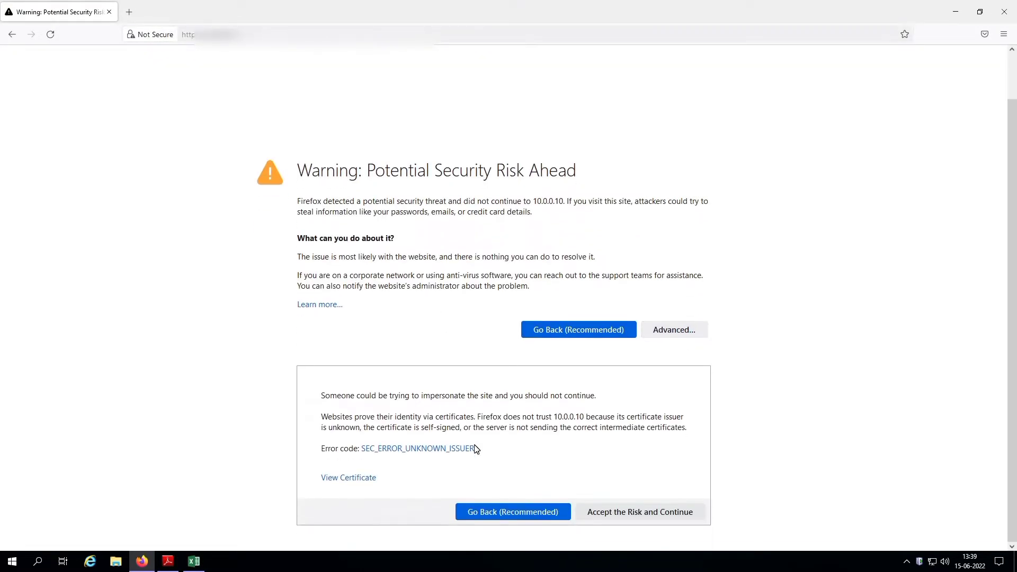
click(651, 514)
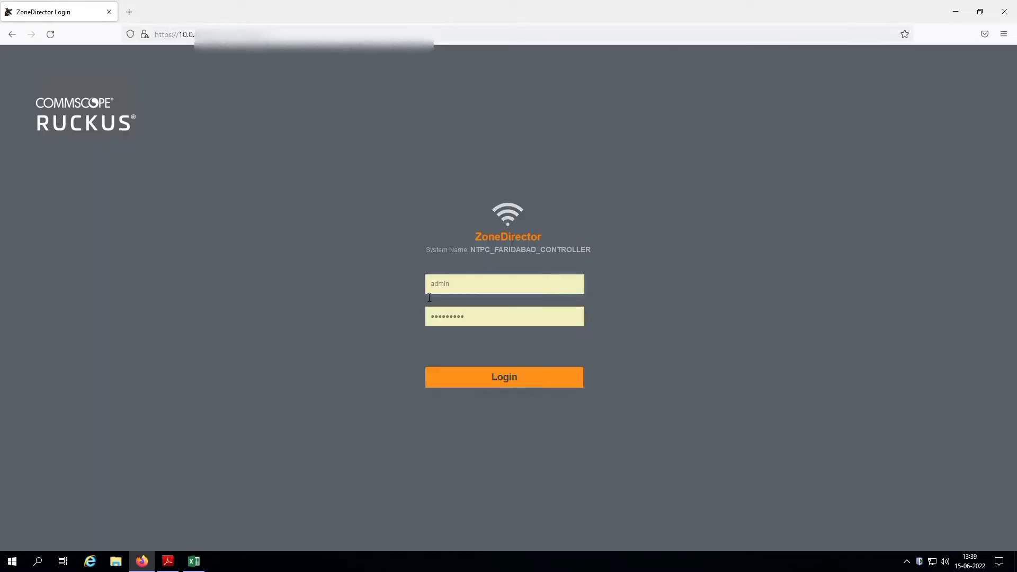
- Log in to ZoneDirector as admin with the saved browser credentials
double_click(469, 284)
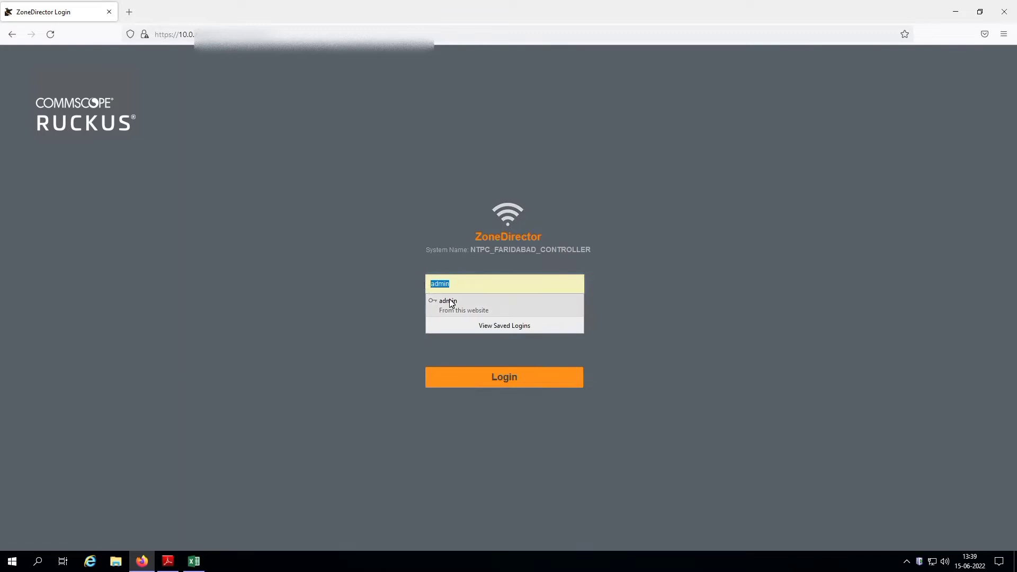
click(451, 303)
double_click(472, 315)
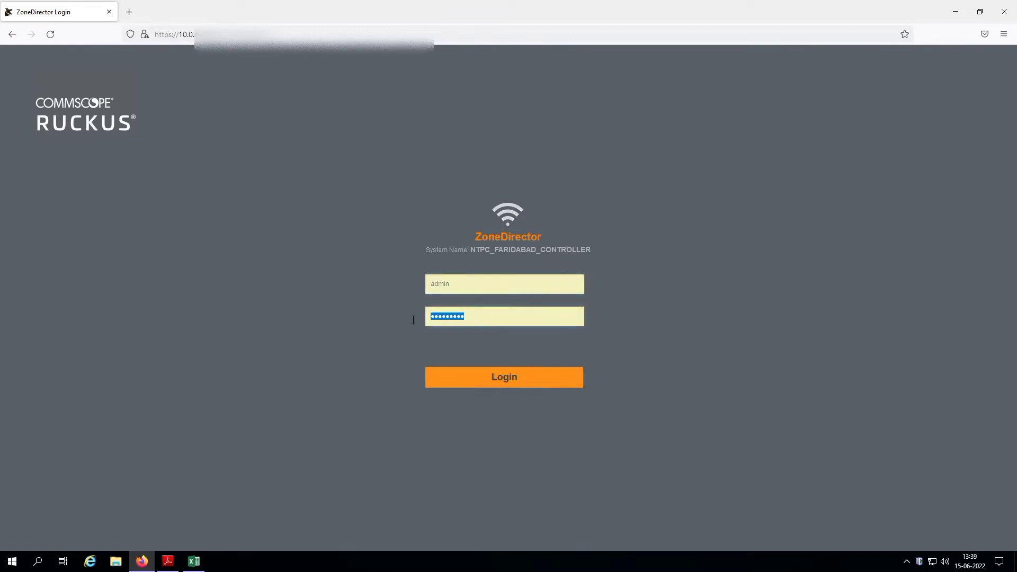
click(515, 380)
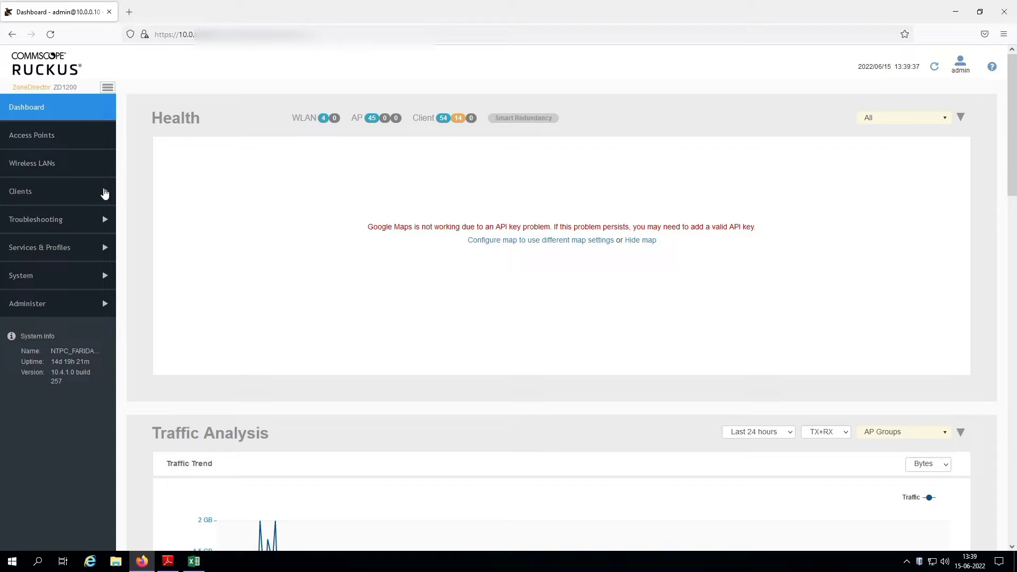
- Open Clients > Generated Guest Passes and scroll to the Admin Generated Guest Passes table
click(105, 195)
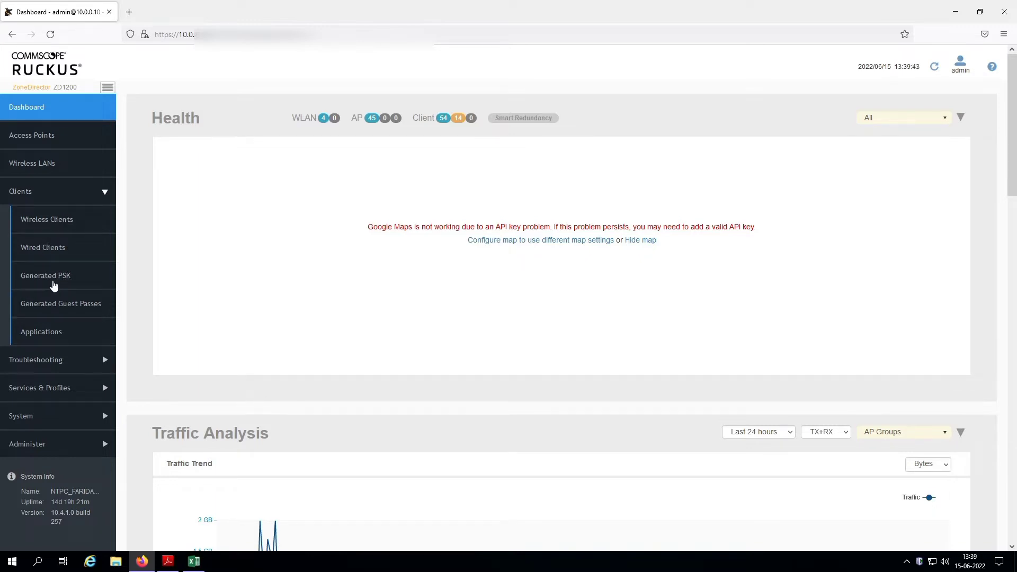
click(65, 280)
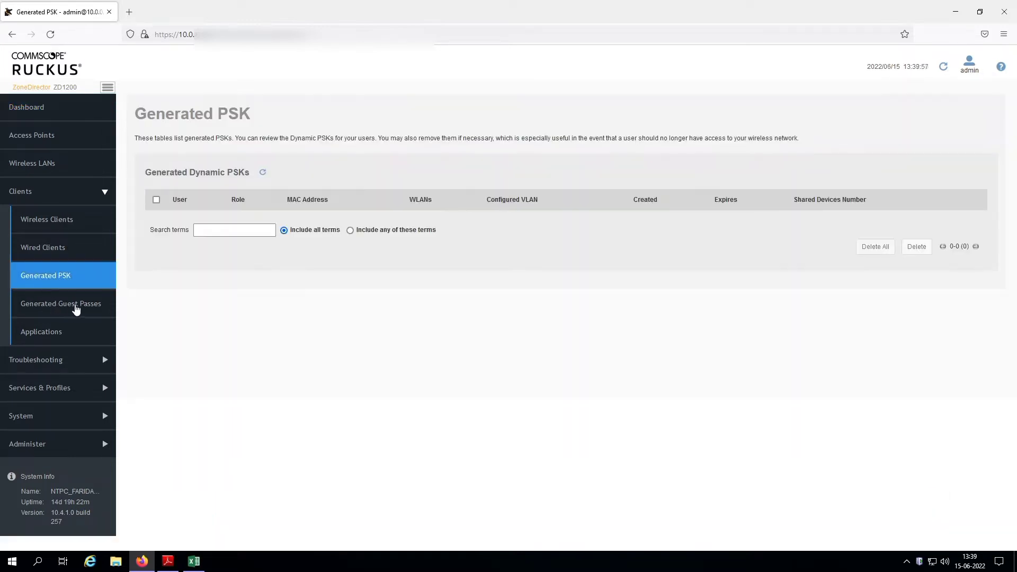
click(75, 304)
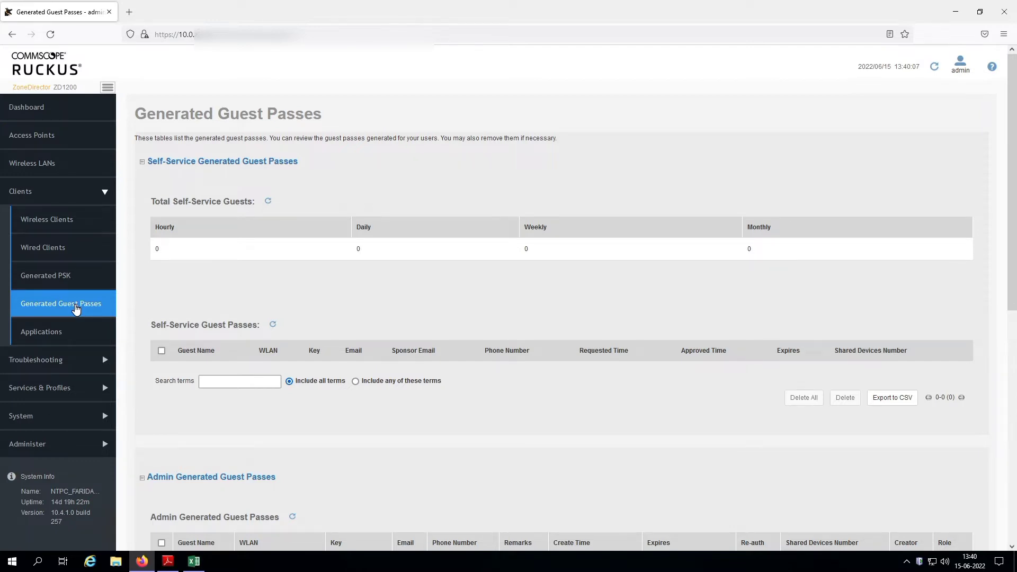
scroll(76, 309, down, 3)
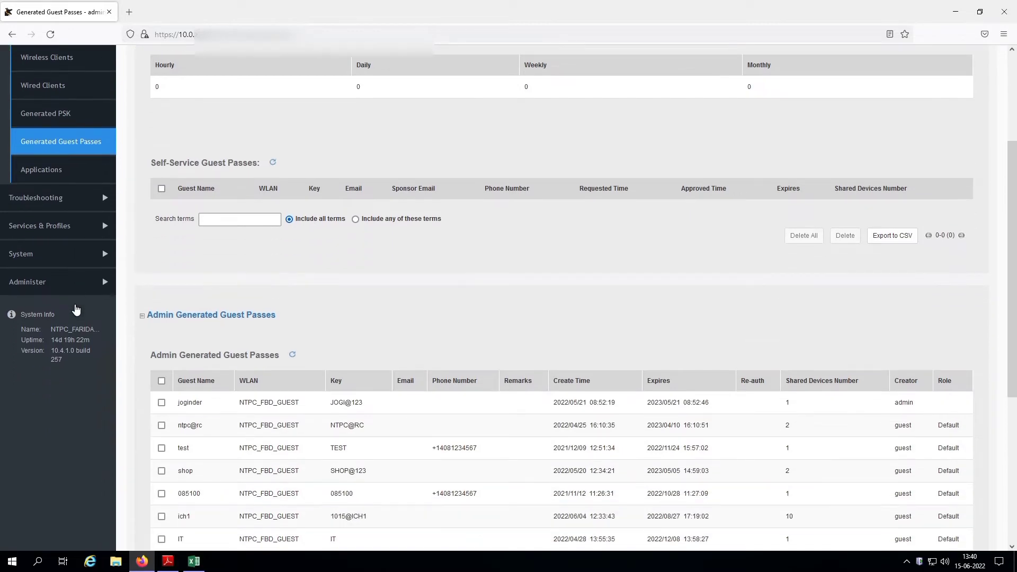
scroll(196, 339, down, 2)
scroll(439, 418, down, 3)
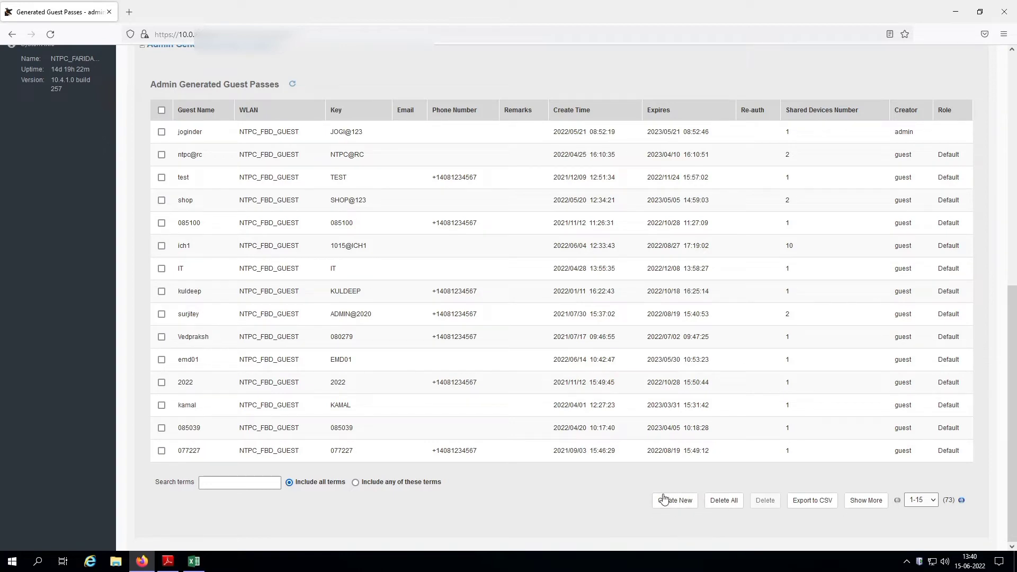
- Start a new guest pass and keep the Single pass type selected
click(683, 504)
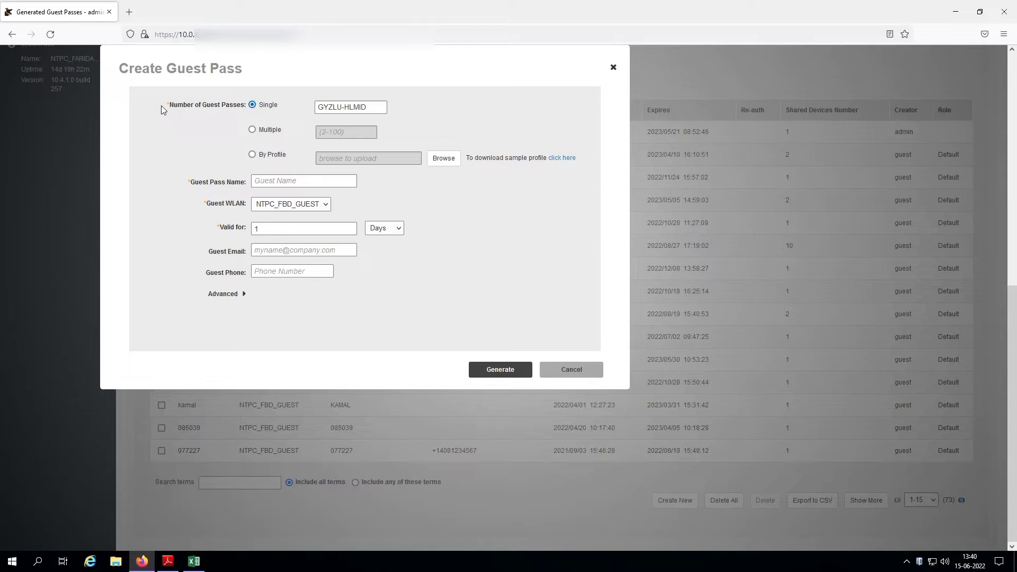
click(253, 130)
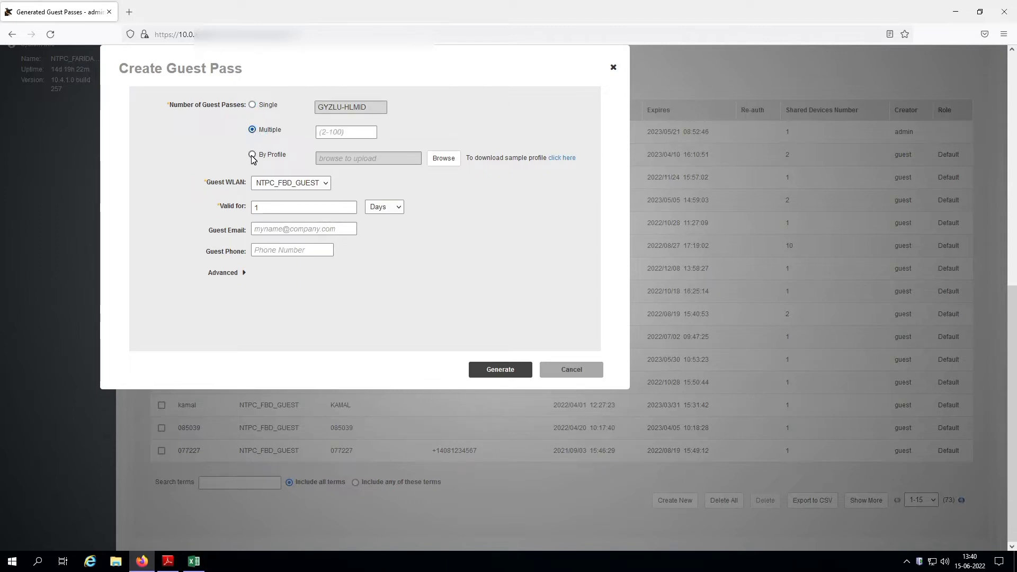
click(252, 105)
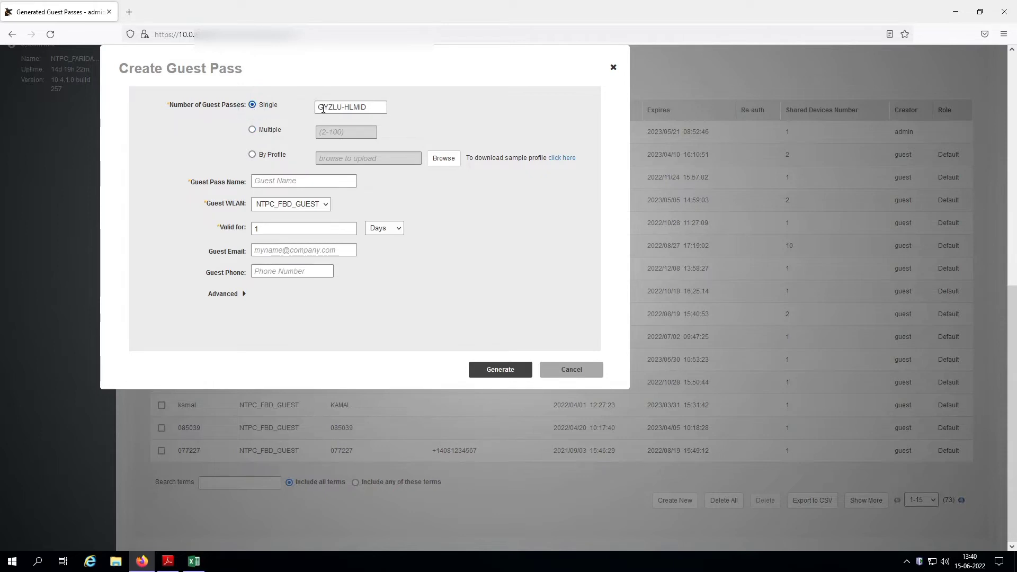
drag(379, 106, 313, 106)
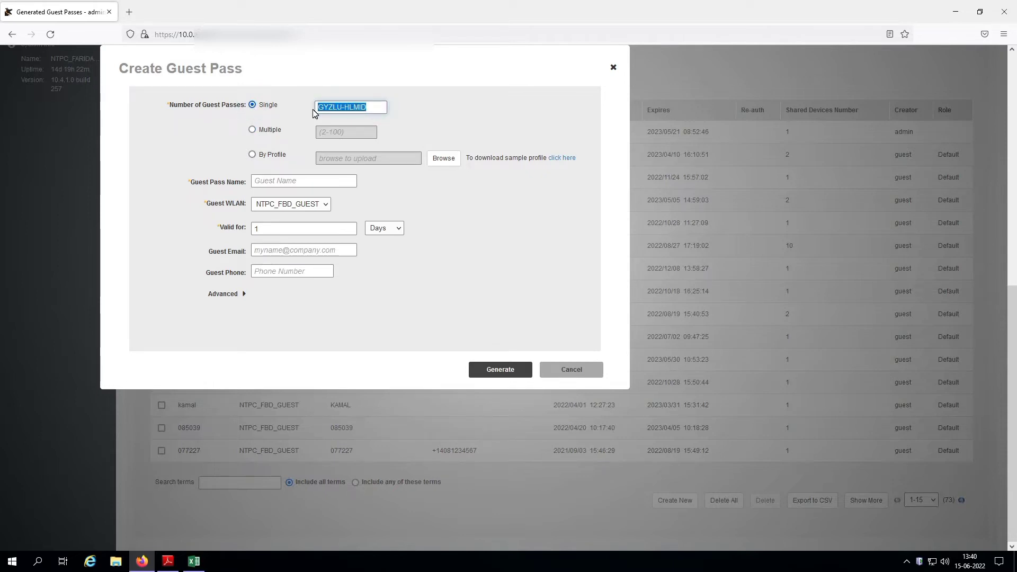
key(BackSpace)
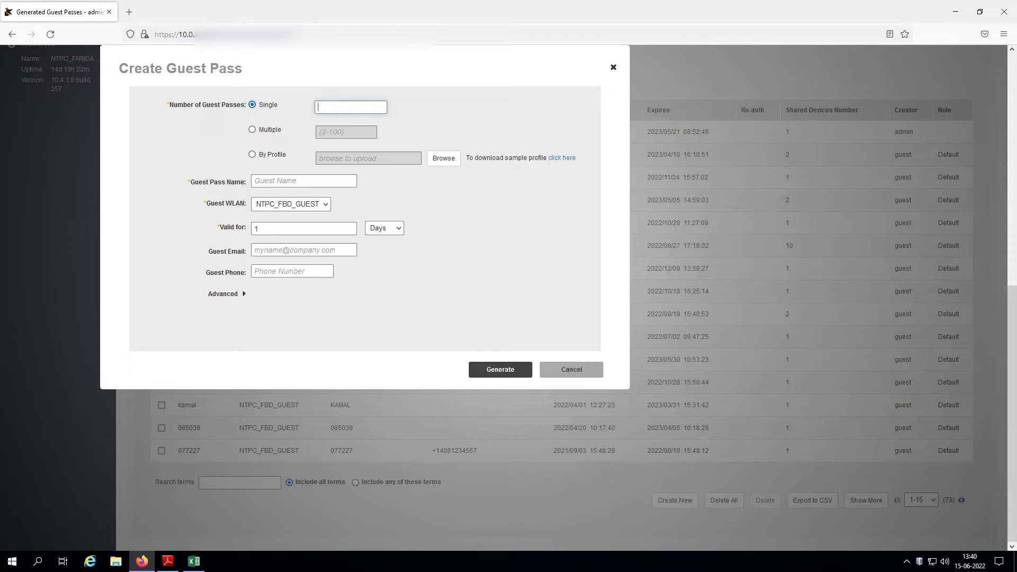
text(123456)
drag(374, 108, 311, 110)
- Name the guest pass 'test' and keep NTPC_FBD_GUEST as its WLAN
click(289, 180)
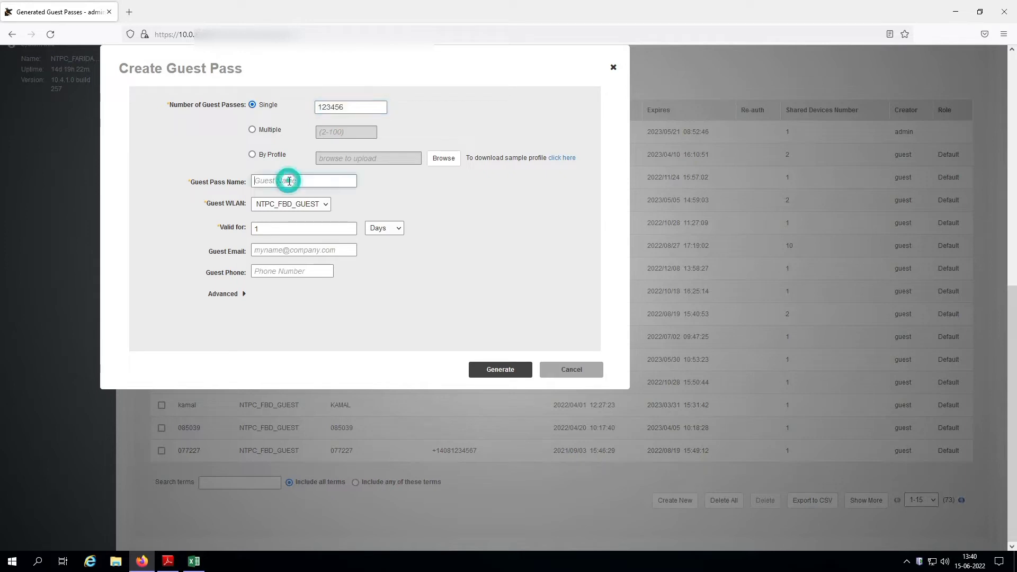
text(tes)
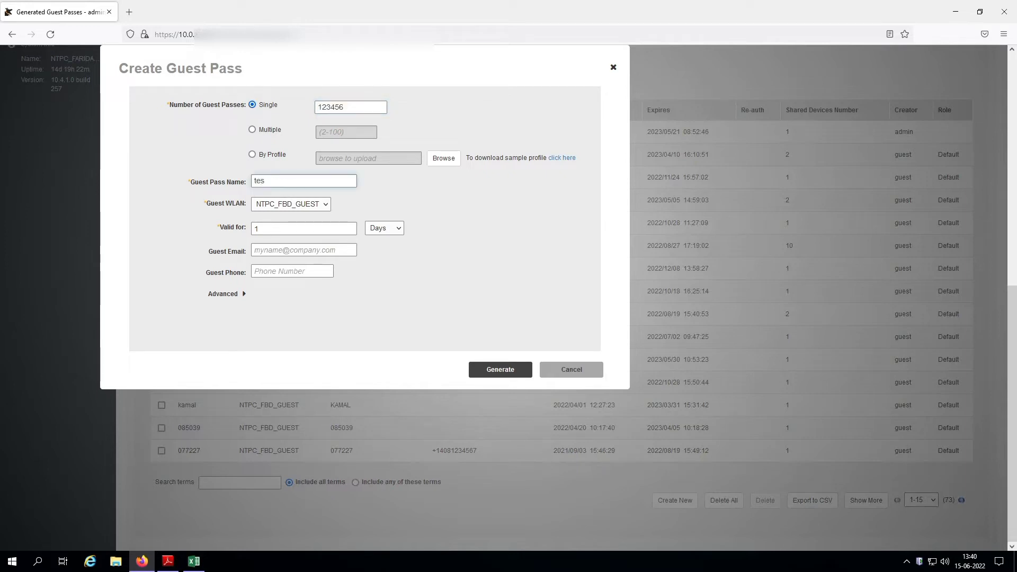
text(t)
click(315, 204)
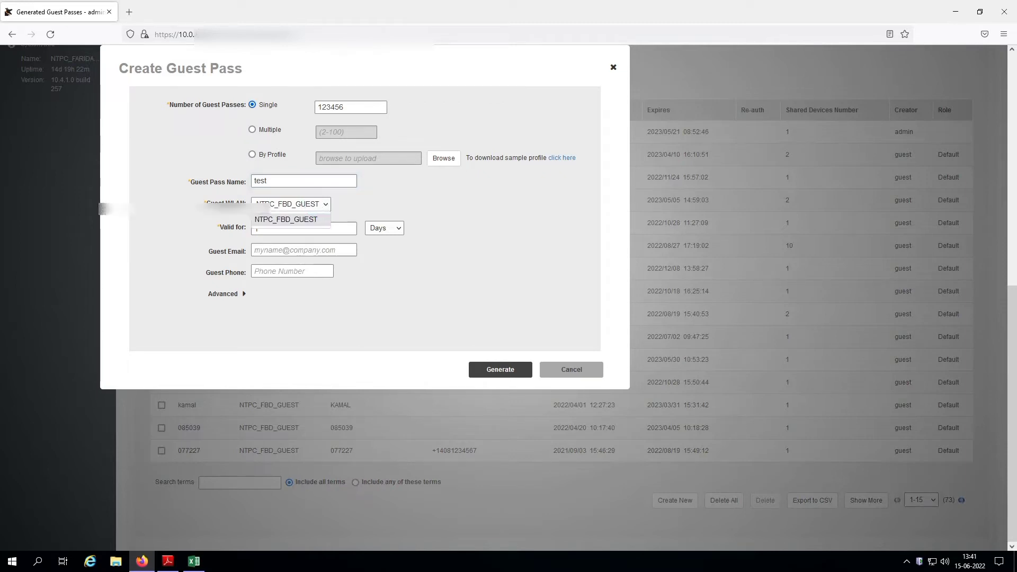
click(303, 210)
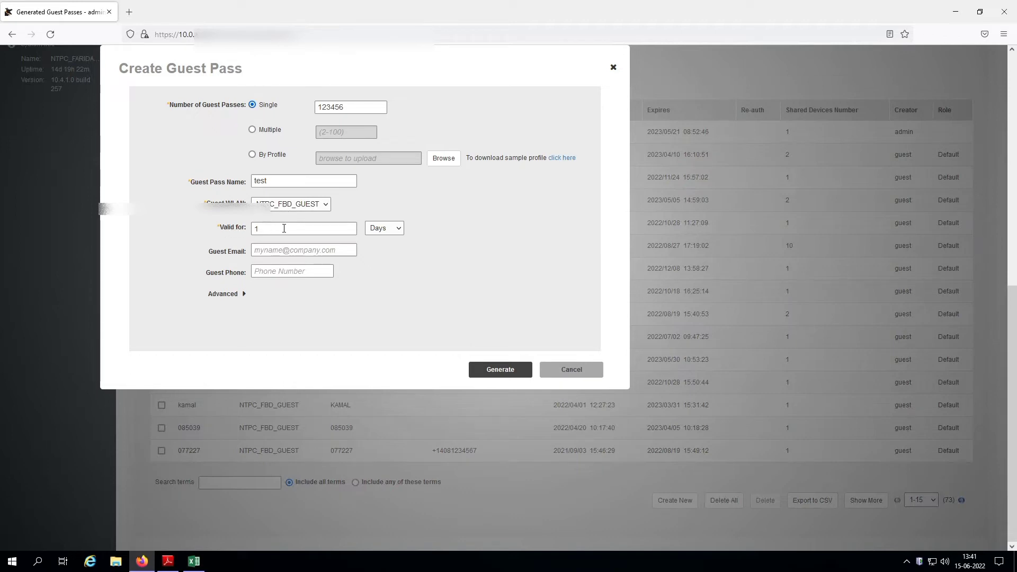
- Set the pass validity to 4 Weeks
click(344, 229)
click(389, 228)
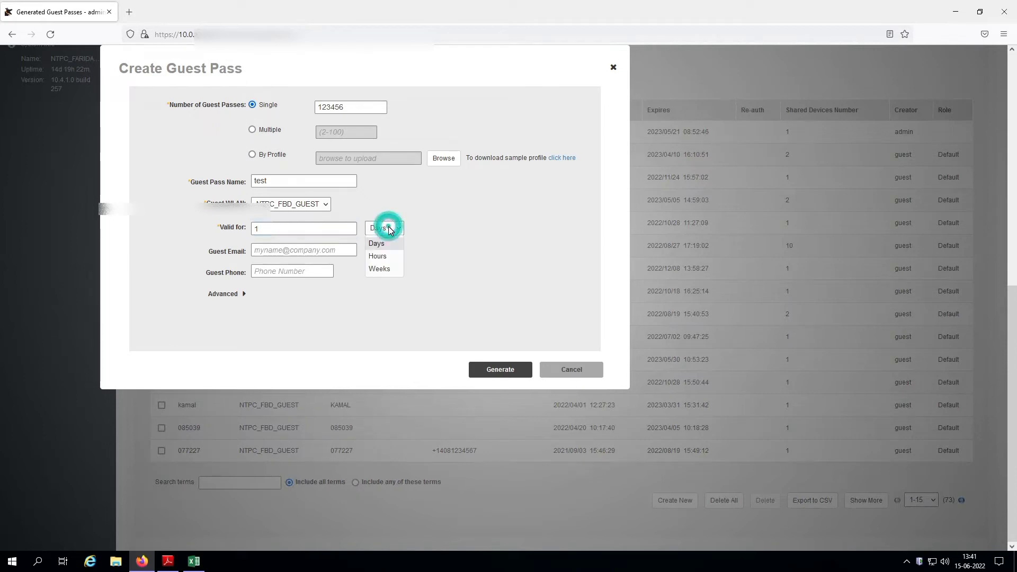
click(382, 269)
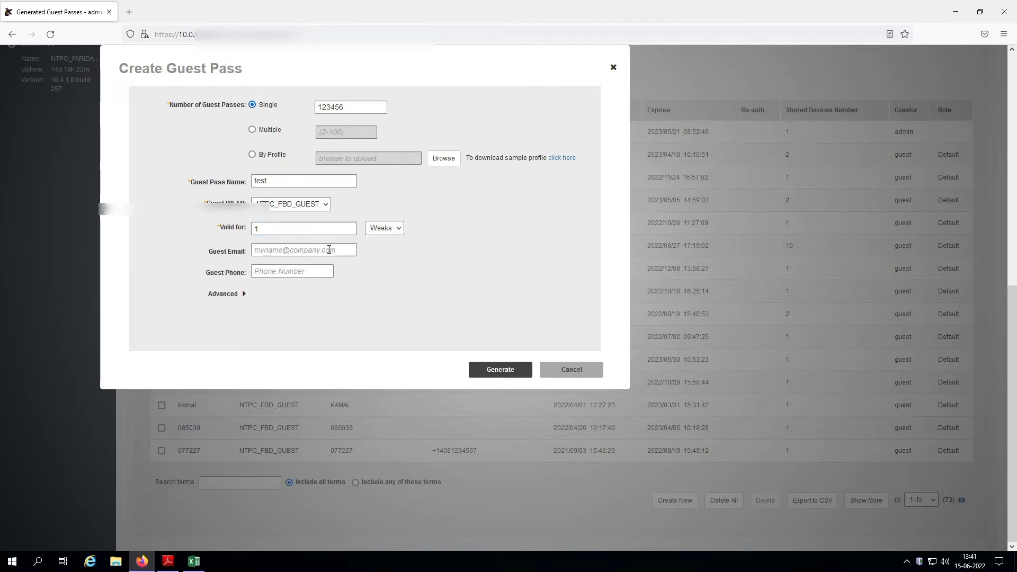
double_click(278, 228)
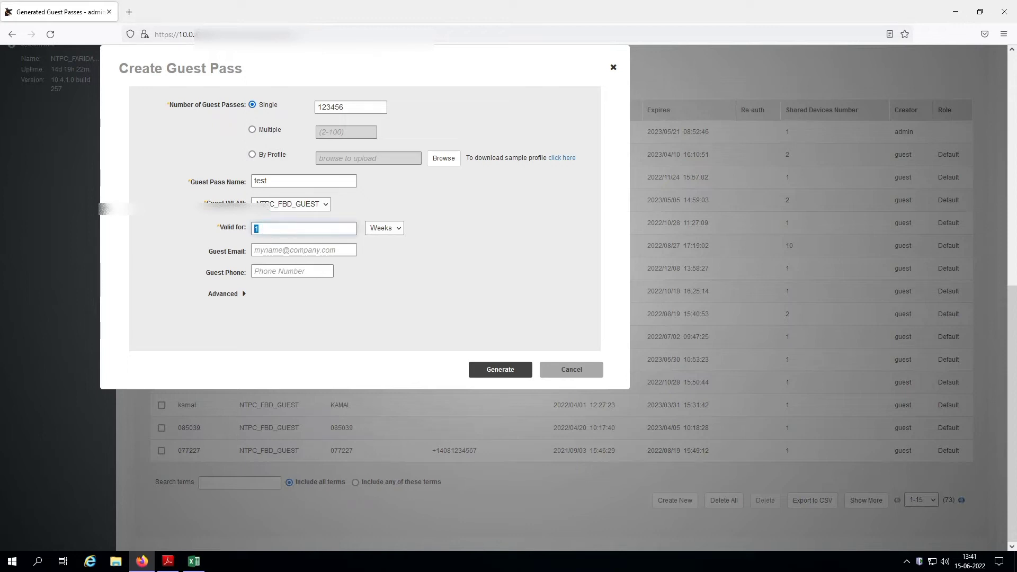
click(382, 269)
- Expand the Advanced options and submit the pass with Generate
click(287, 251)
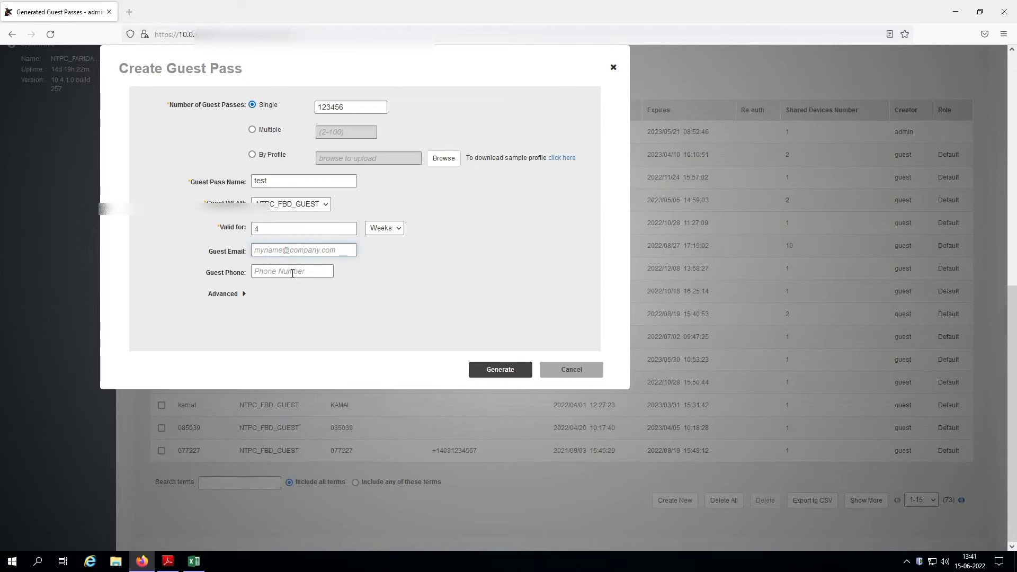
click(293, 271)
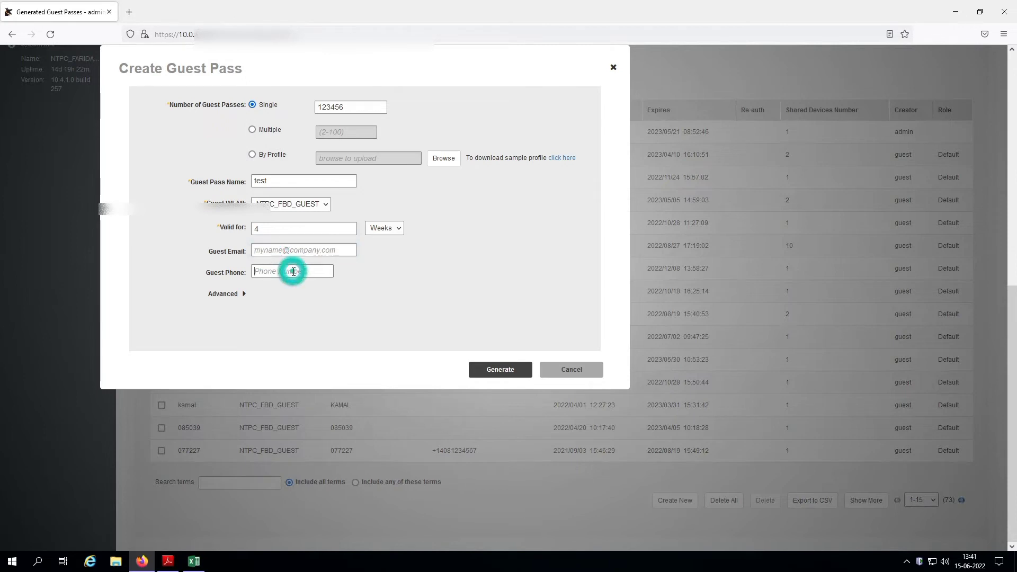
click(243, 294)
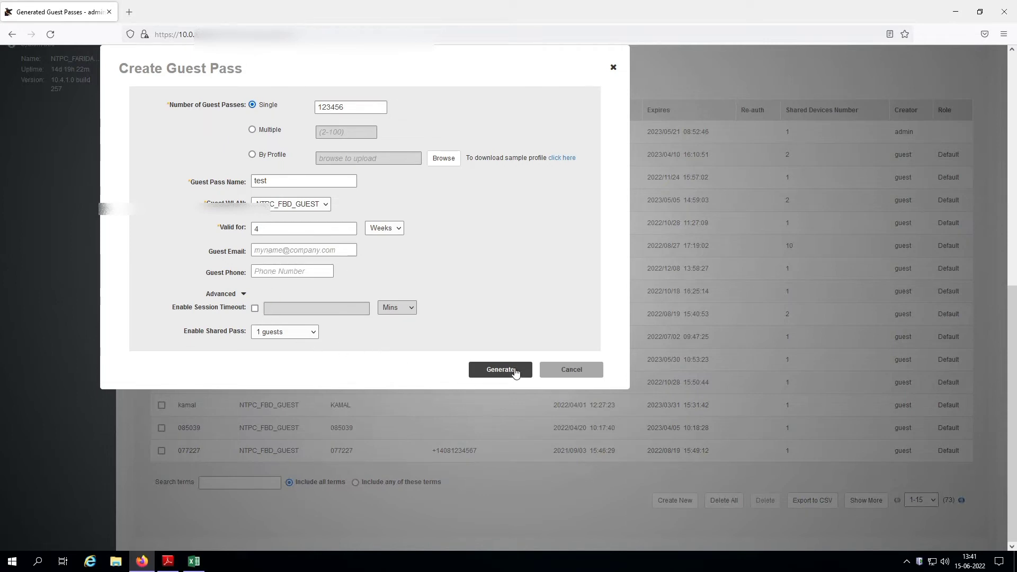
click(495, 370)
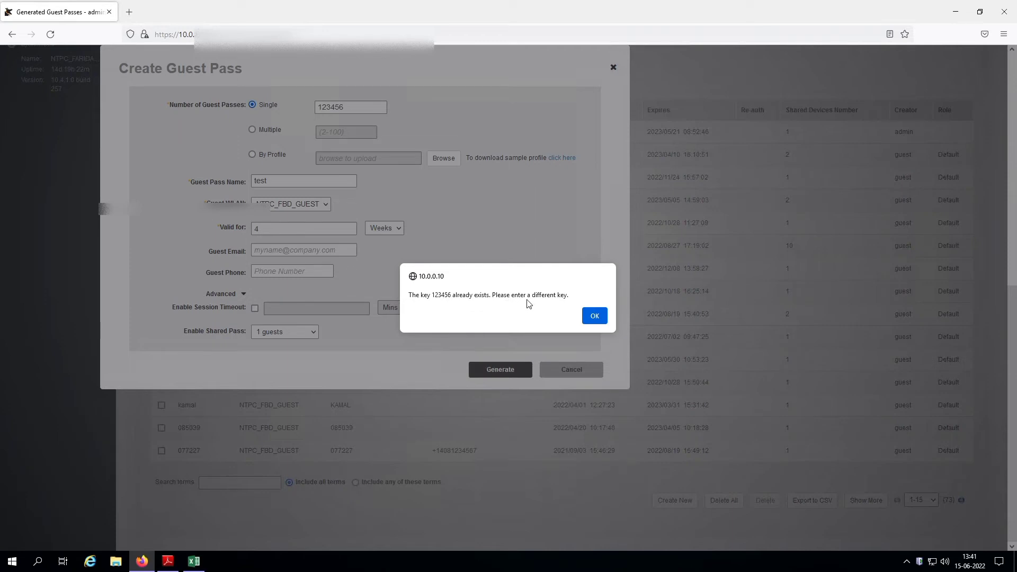
- Dismiss the duplicate-key alert and extend the key to 123456789
click(602, 318)
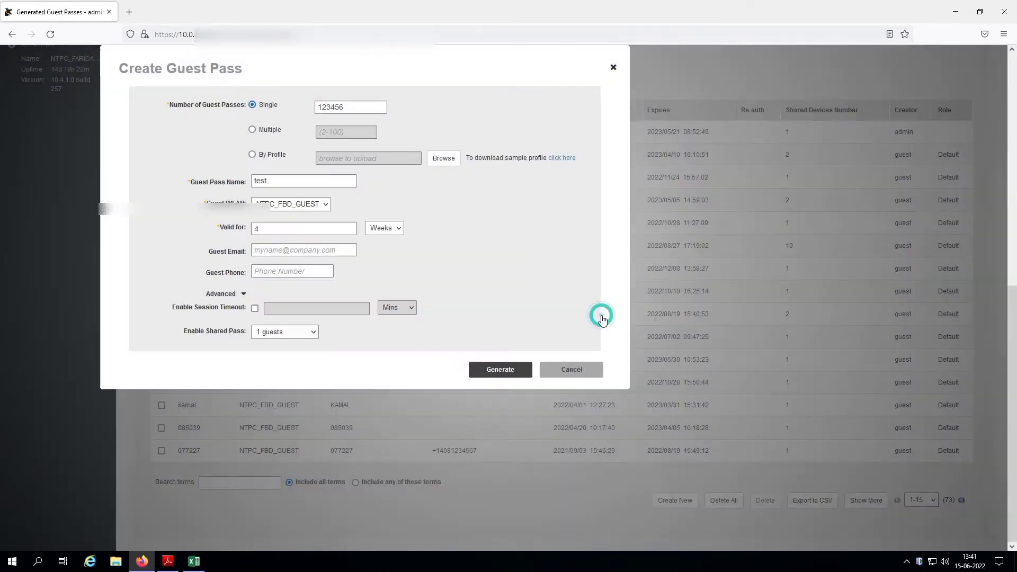
click(351, 107)
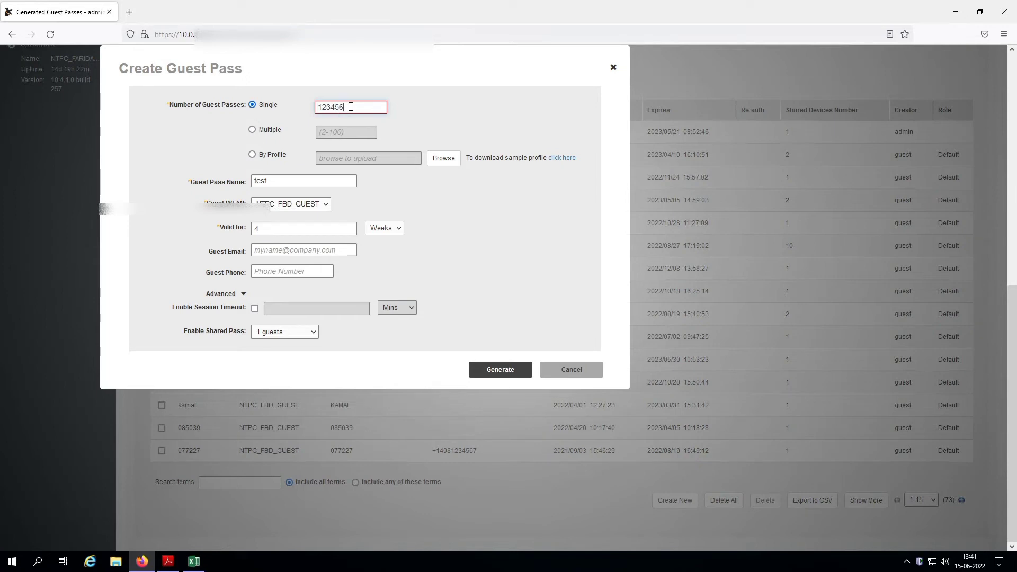
text(789)
scroll(371, 223, up, 8)
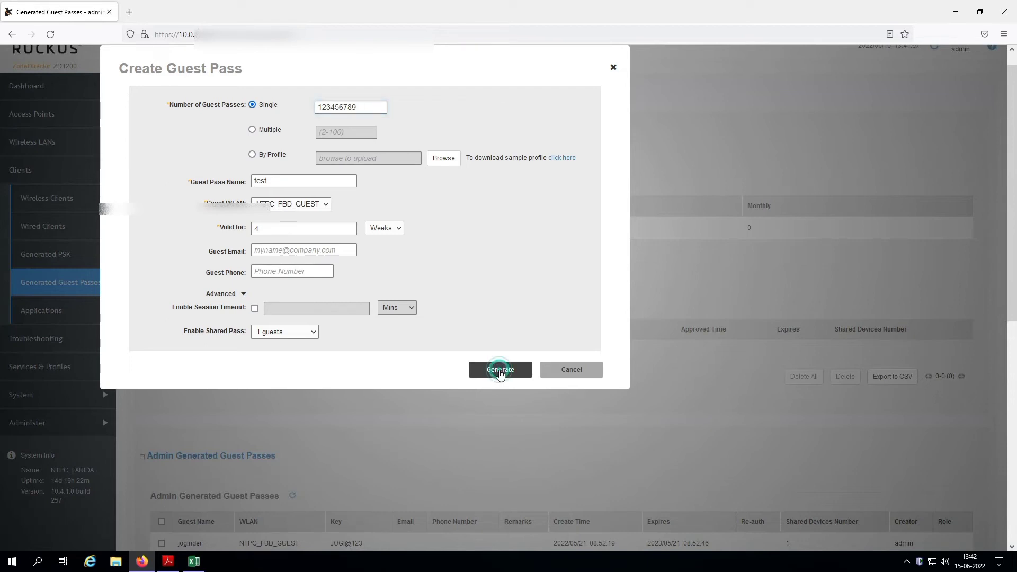
click(500, 370)
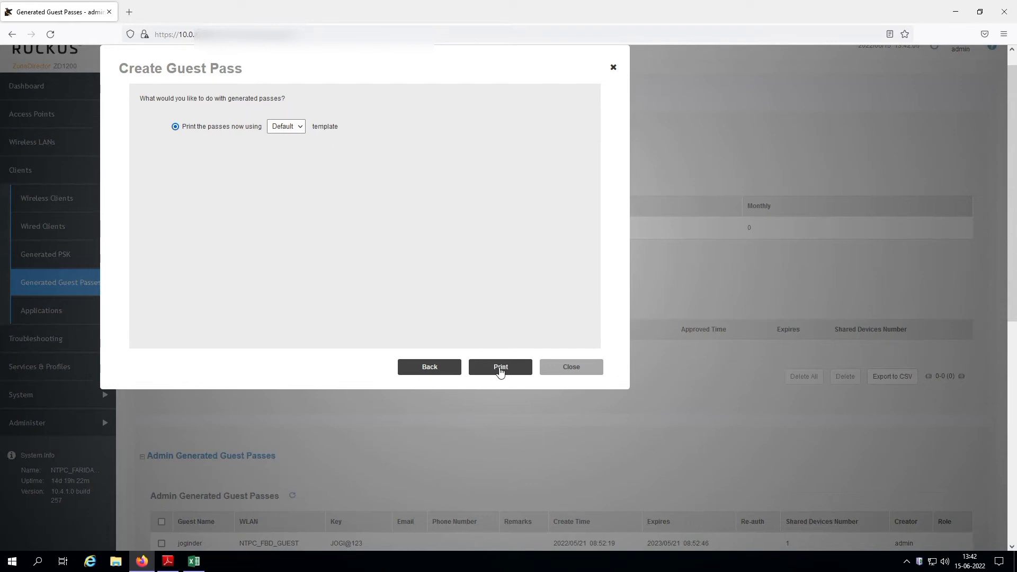
click(499, 369)
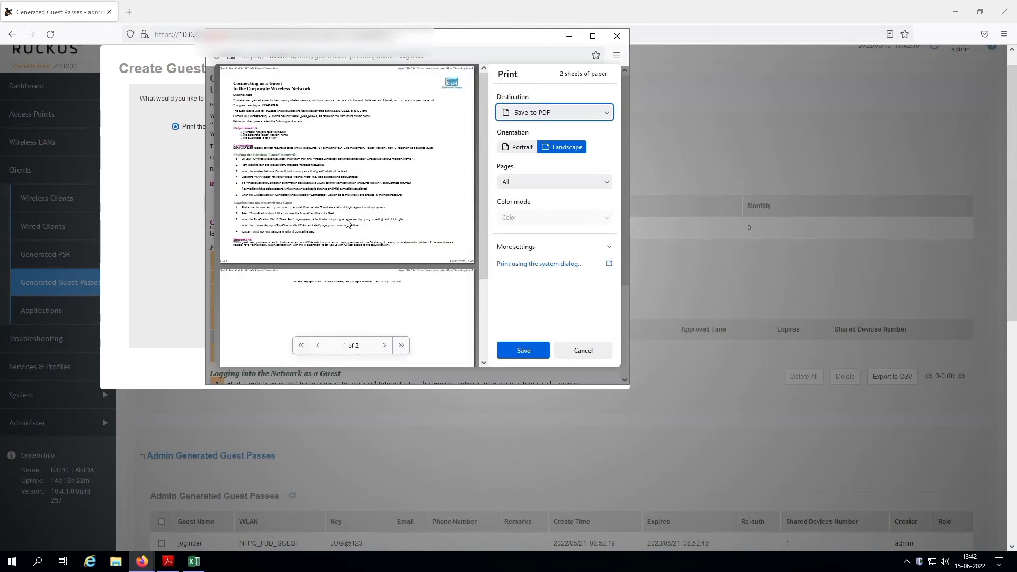
scroll(355, 228, down, 2)
scroll(354, 228, up, 2)
click(344, 179)
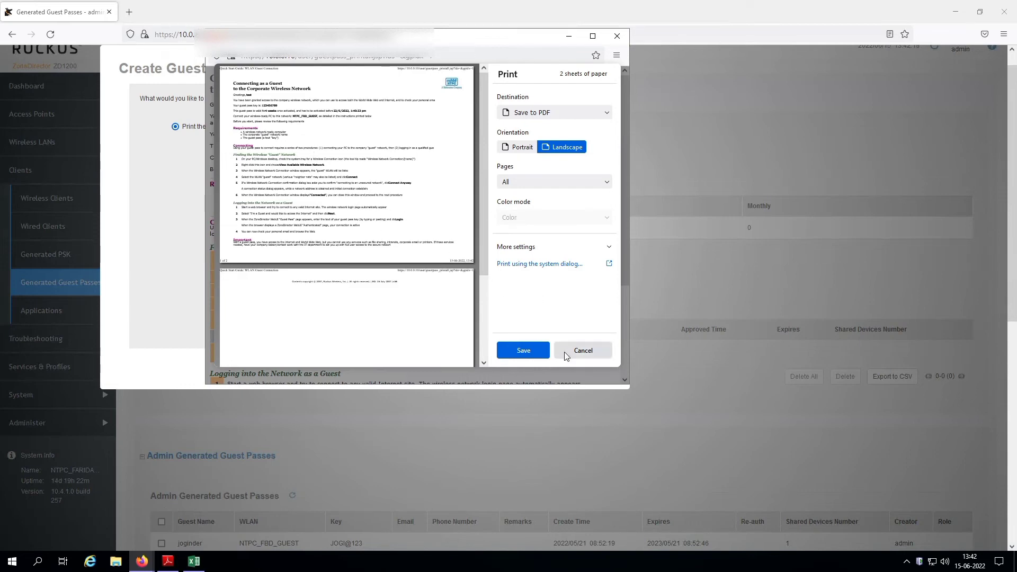
click(581, 351)
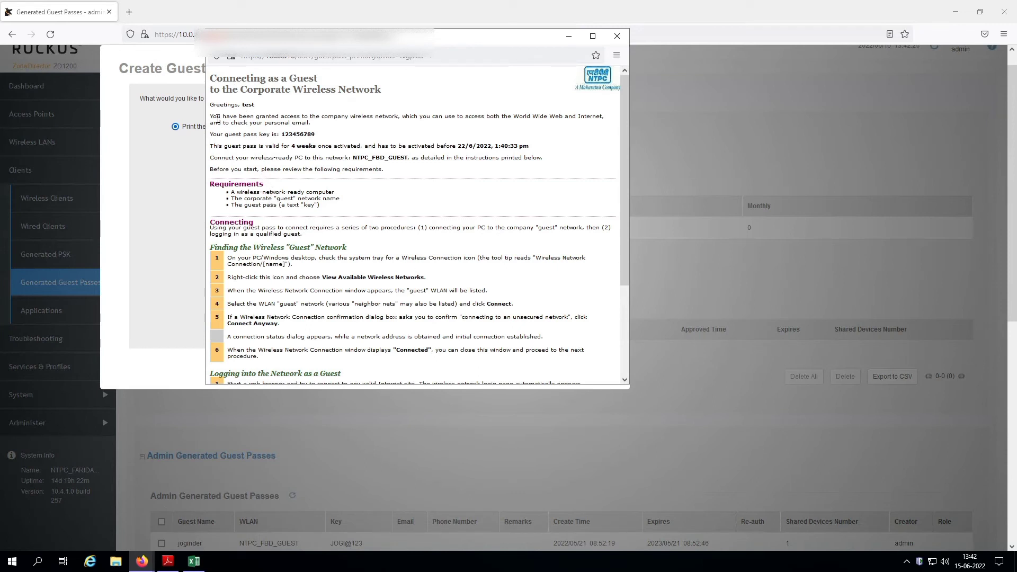
- Review the pass's greeting, key, validity period and network name on the printable page
drag(218, 120, 290, 147)
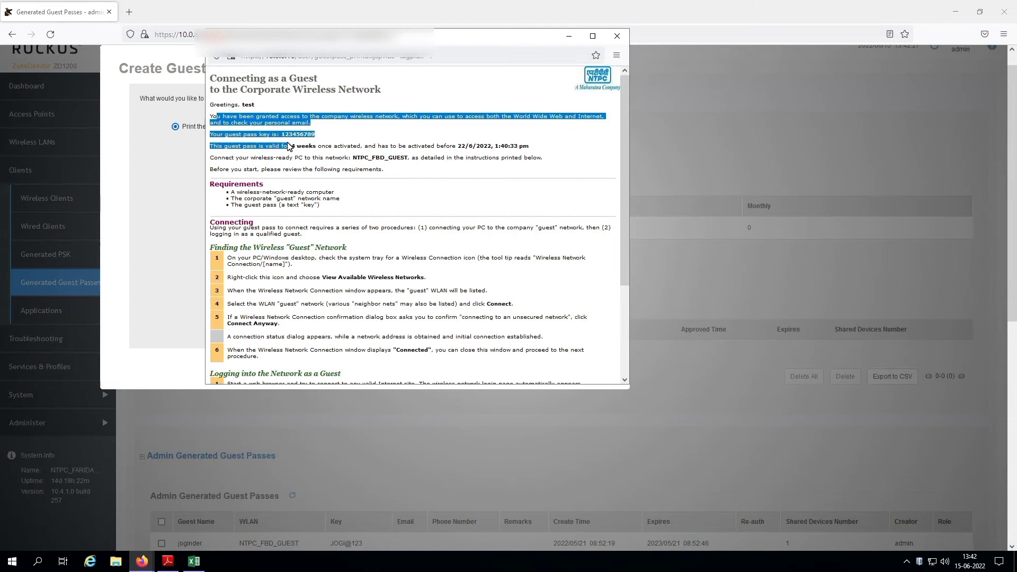
click(356, 132)
drag(212, 132, 323, 138)
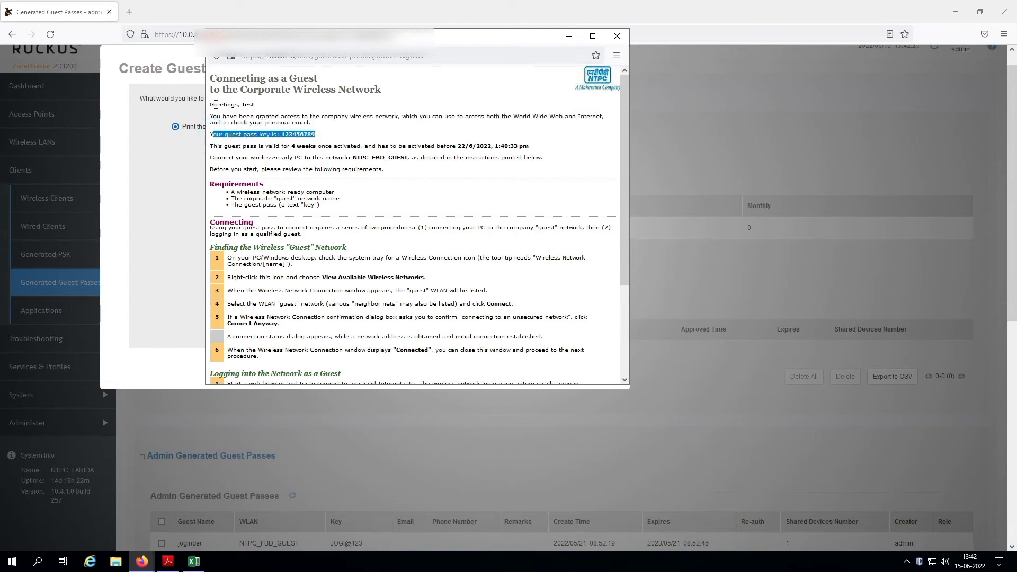
drag(216, 104, 266, 111)
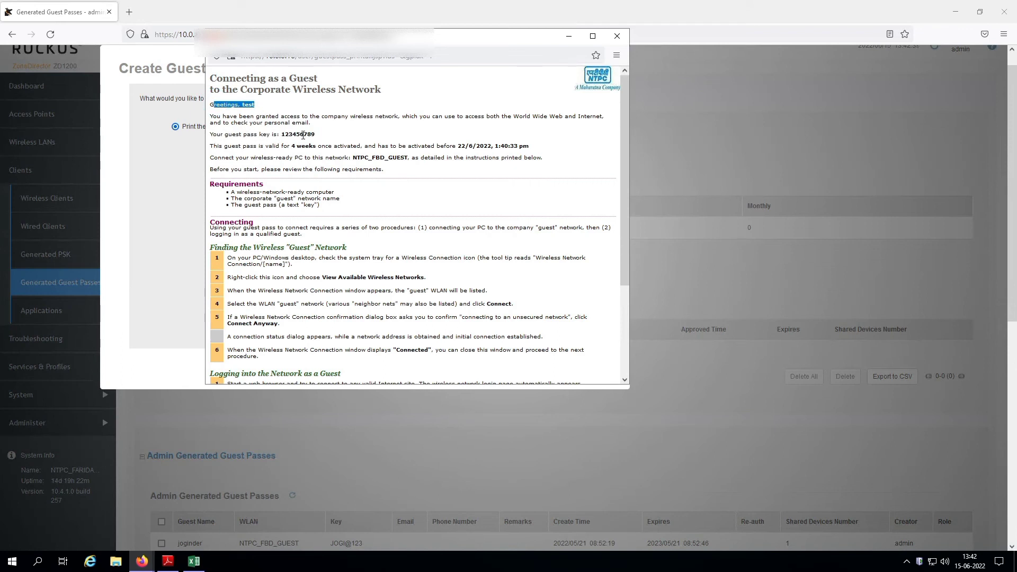
drag(292, 147, 531, 148)
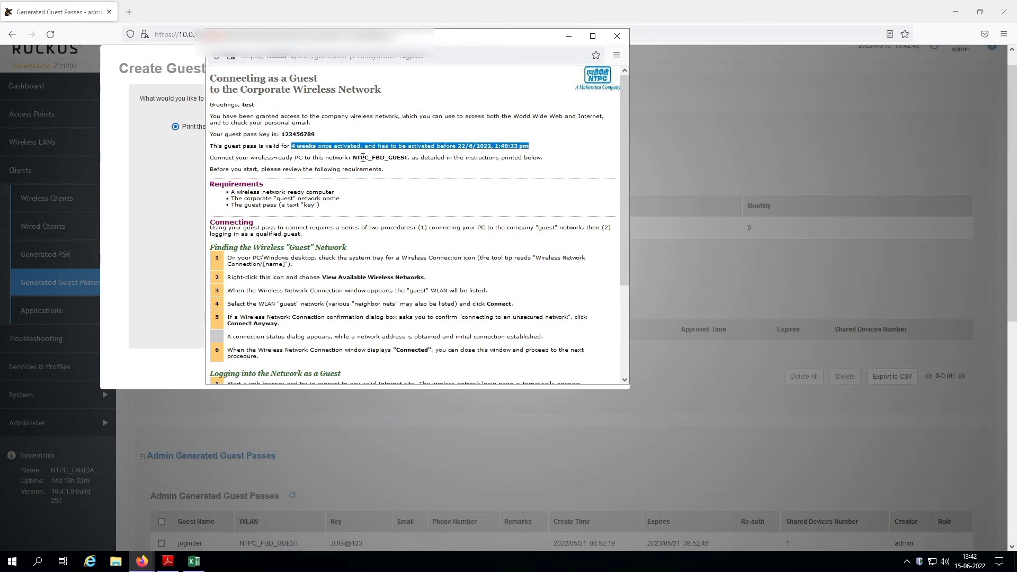
drag(353, 158, 404, 161)
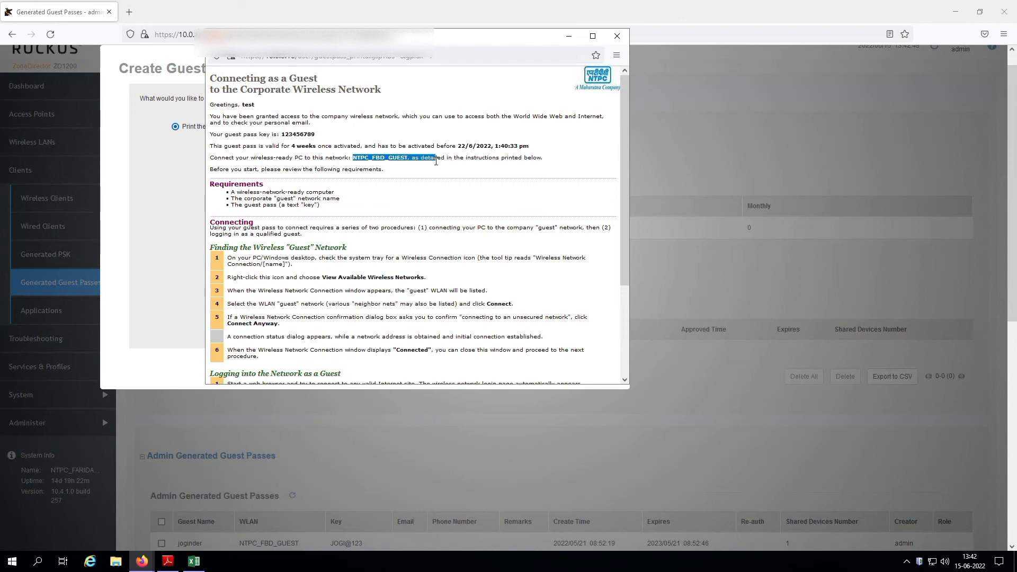
- Close the printable pass window and the Create Guest Pass dialog
scroll(416, 273, down, 5)
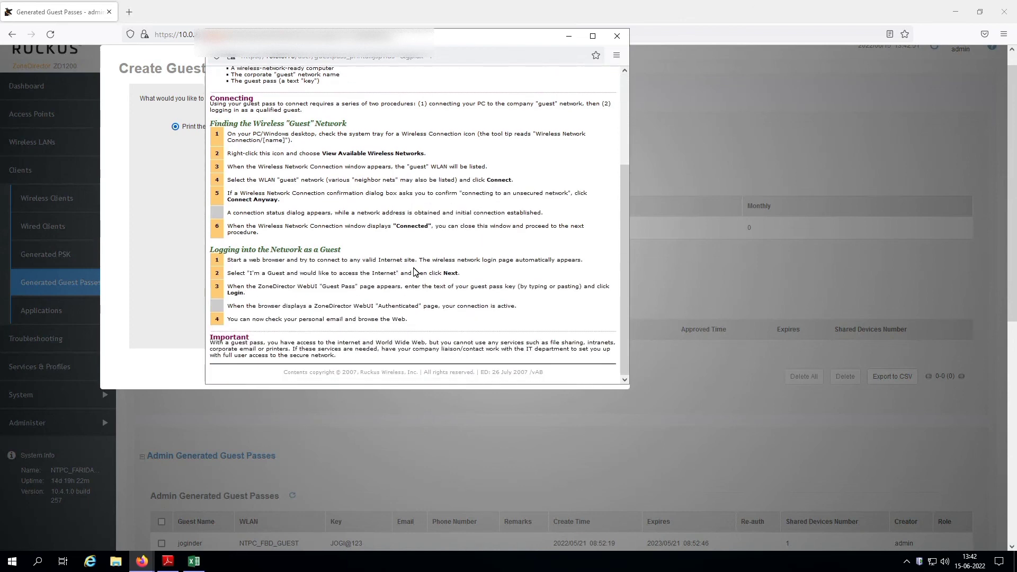
scroll(416, 273, up, 6)
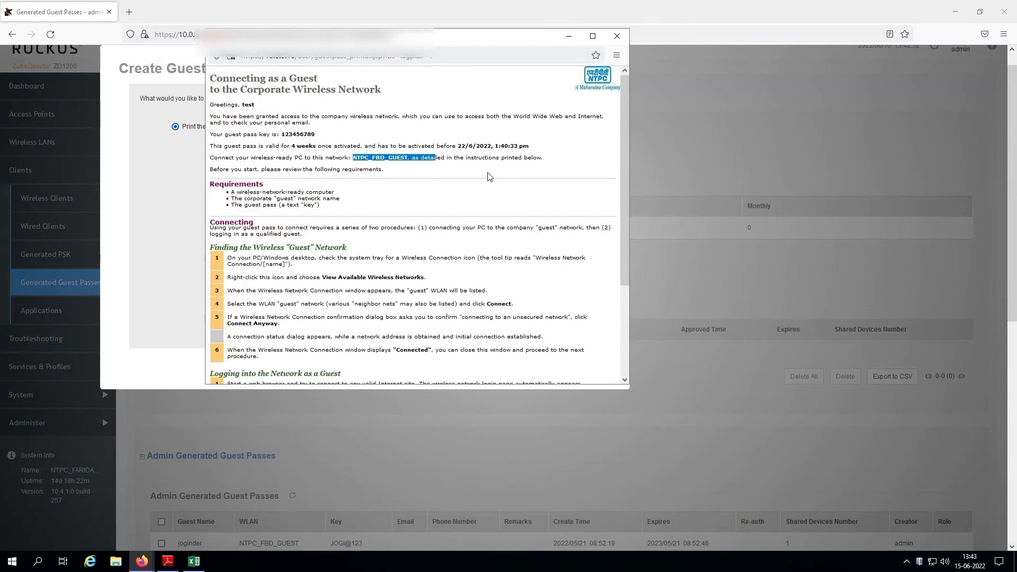
click(617, 36)
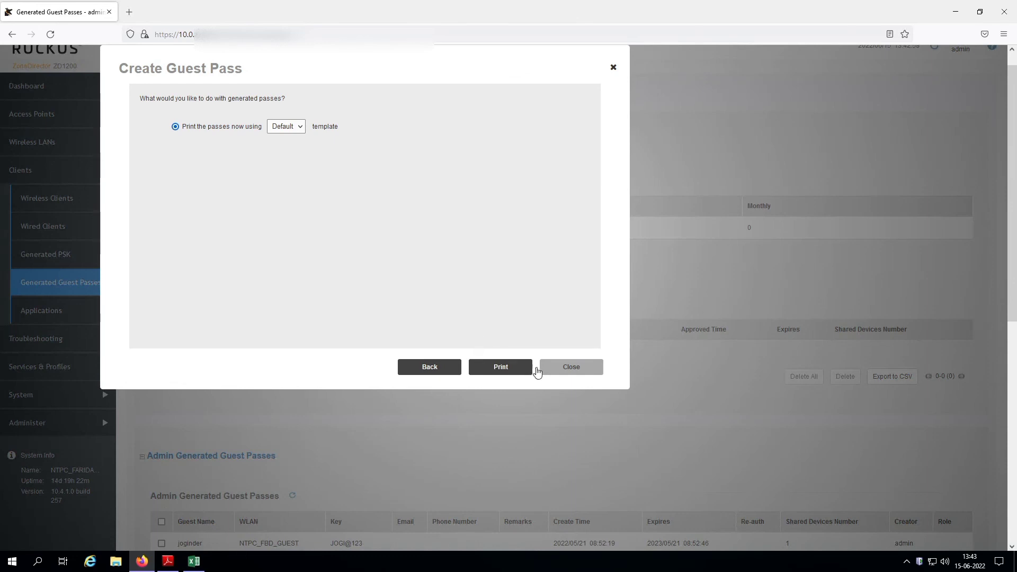
click(568, 369)
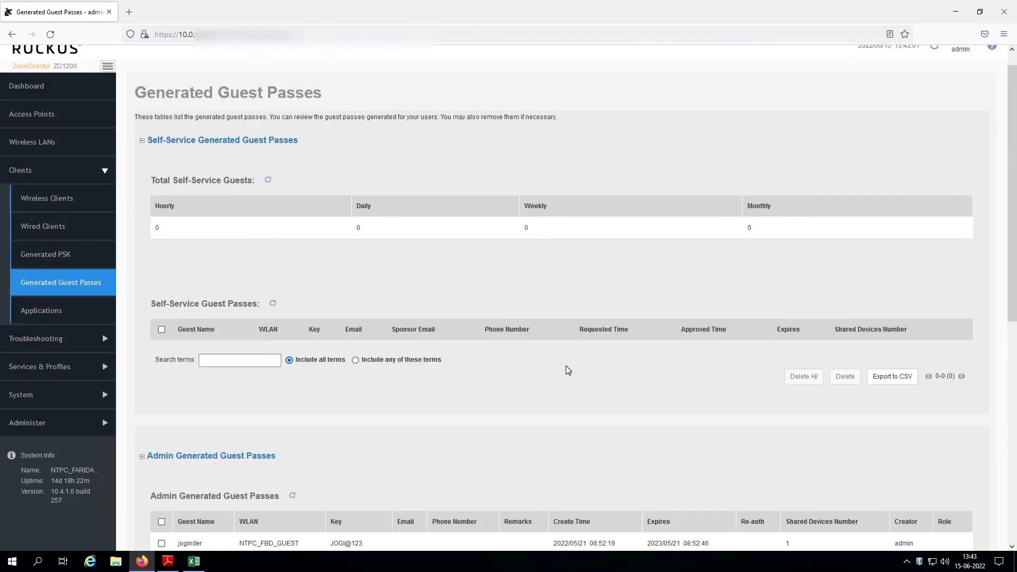